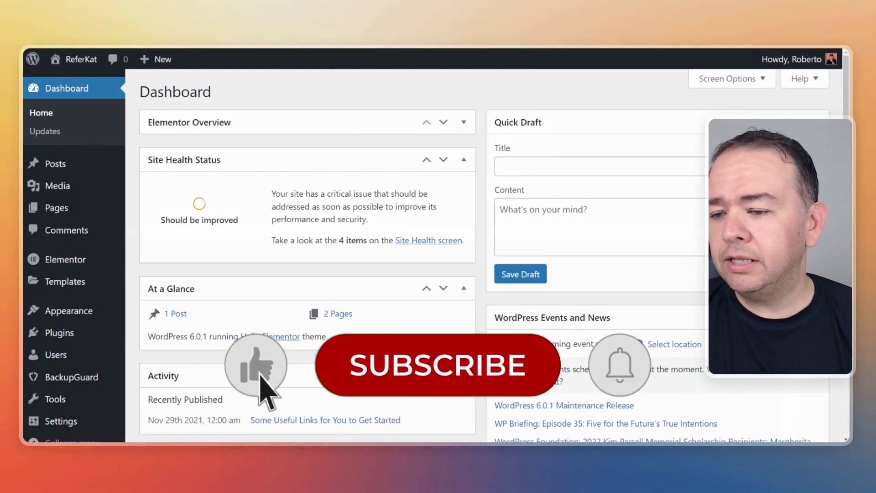
# Find the Rank Math SEO plugin in the plugin directory by searching for "rank math", then install and activate it
pyautogui.scroll(-2, 97, 258)
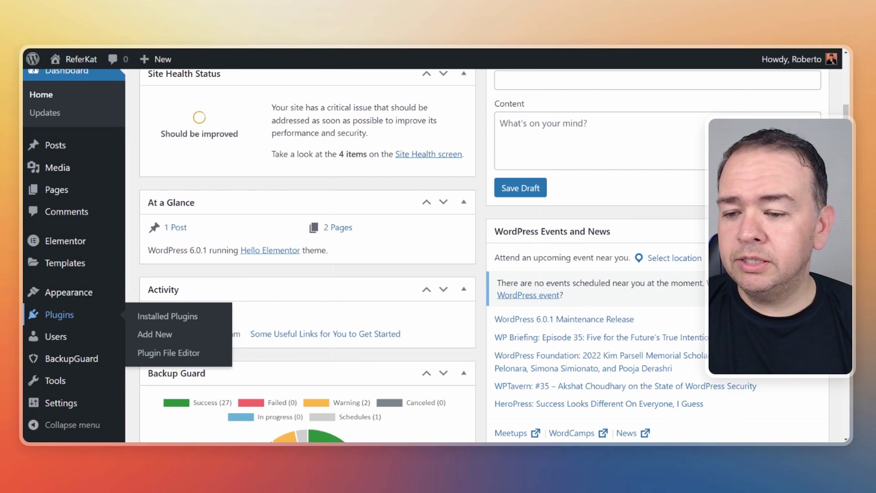
pyautogui.click(174, 336)
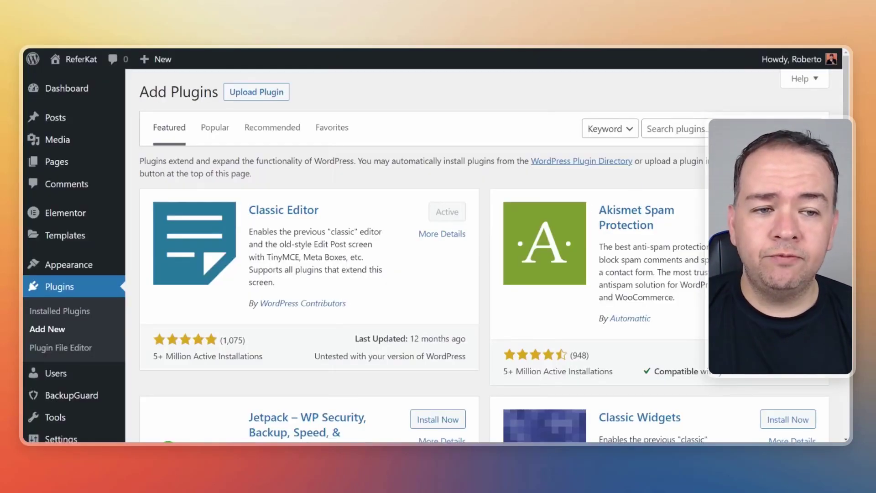
pyautogui.click(676, 130)
pyautogui.write('rank math')
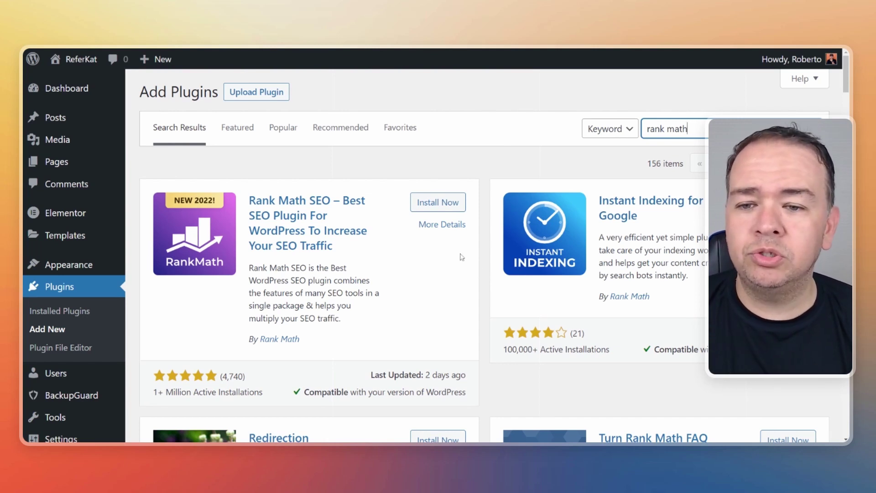
pyautogui.click(438, 206)
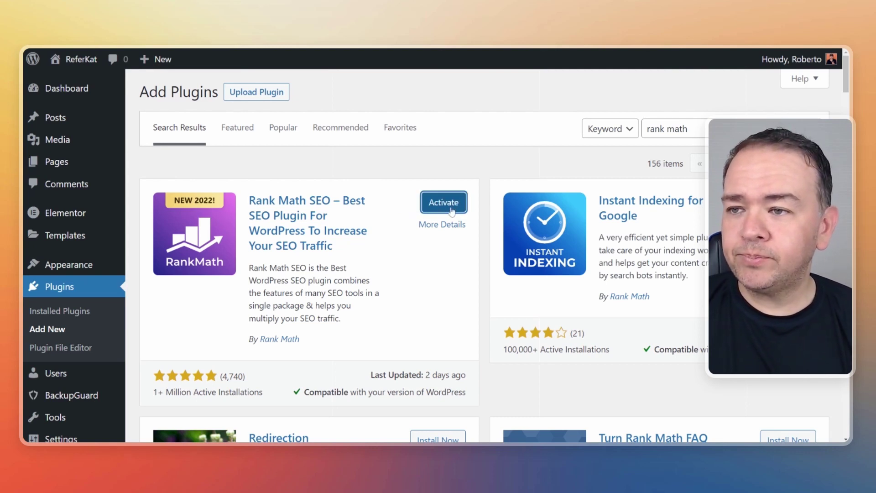
pyautogui.click(451, 211)
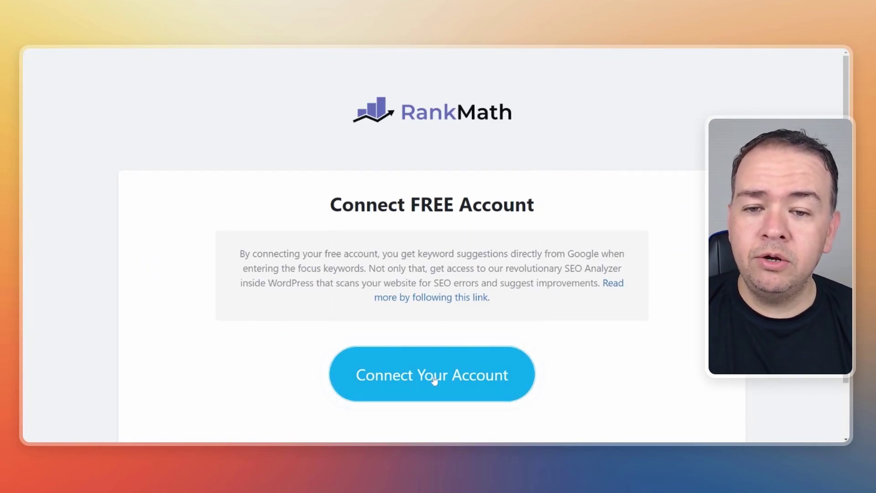
# Connect the free Rank Math account and start the setup wizard in Advanced mode
pyautogui.click(513, 387)
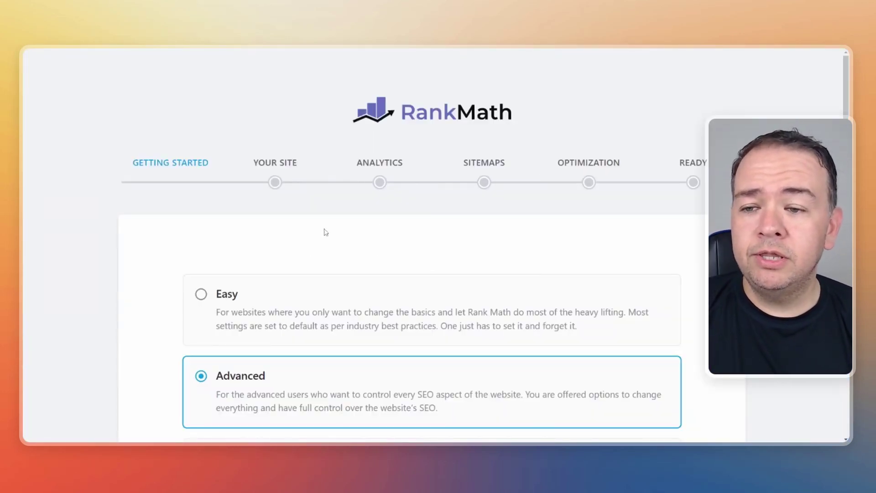
pyautogui.scroll(-5, 424, 232)
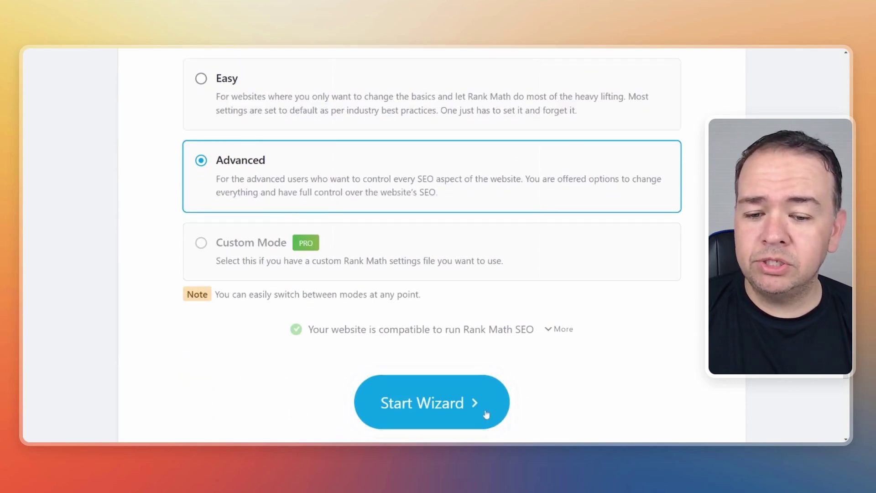
pyautogui.click(457, 410)
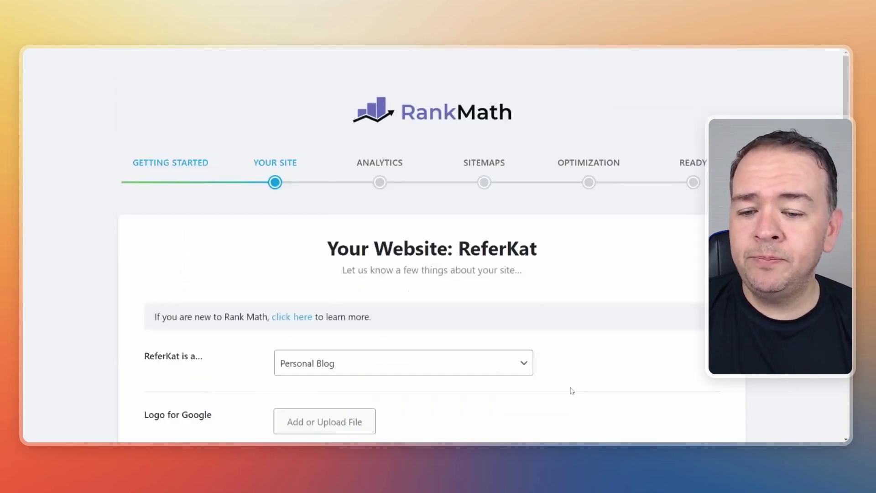
# Save the site details as Personal Blog without images and continue past the analytics stage without connecting Google services
pyautogui.scroll(-3, 494, 301)
pyautogui.scroll(-4, 432, 277)
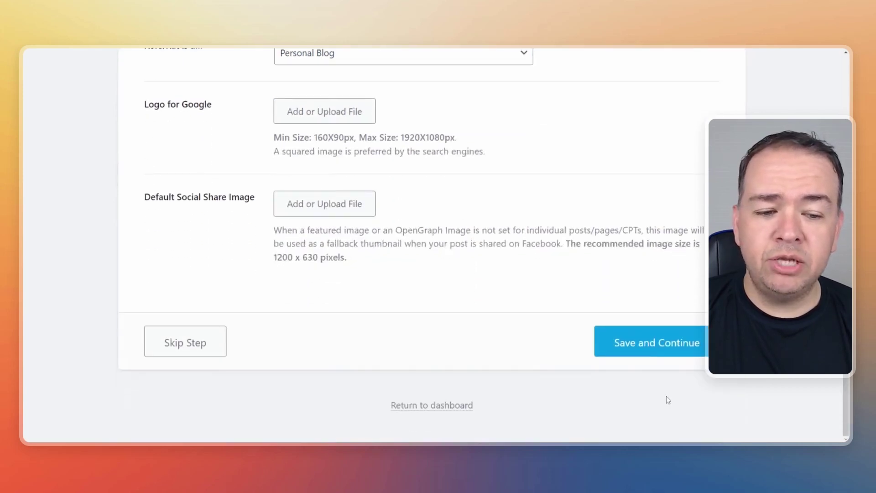
pyautogui.click(662, 344)
pyautogui.scroll(-5, 452, 283)
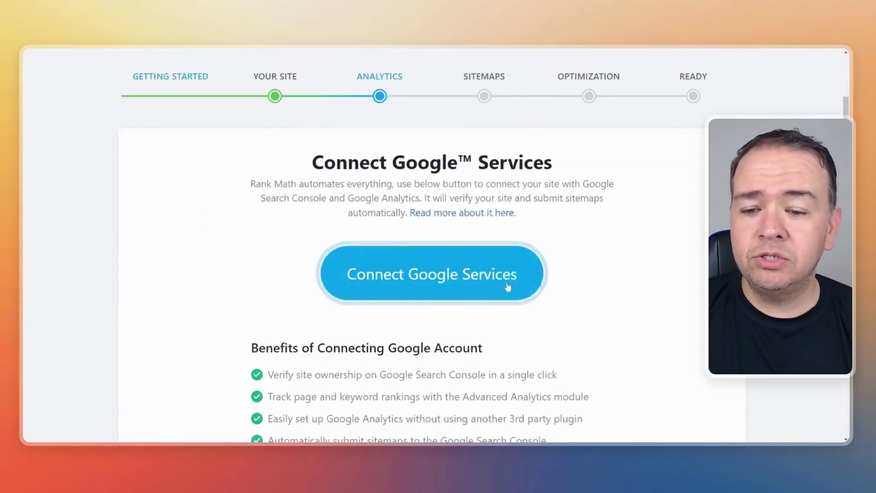
pyautogui.scroll(2, 447, 278)
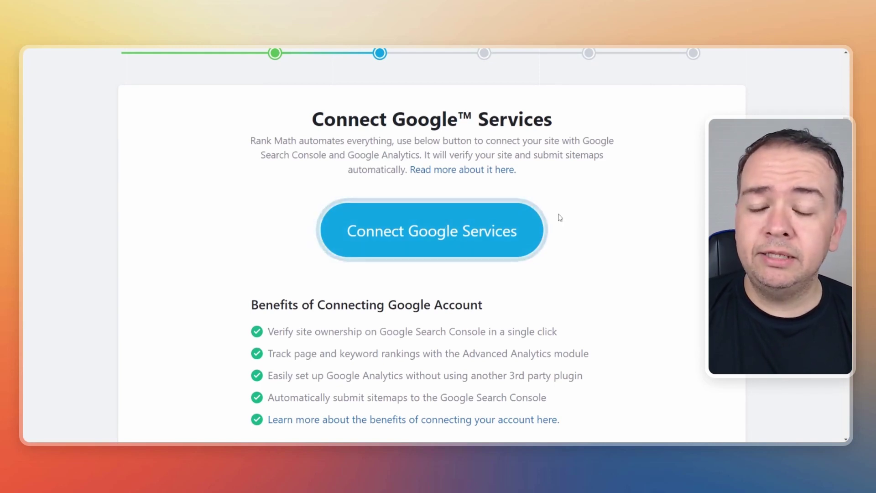
pyautogui.scroll(-6, 502, 248)
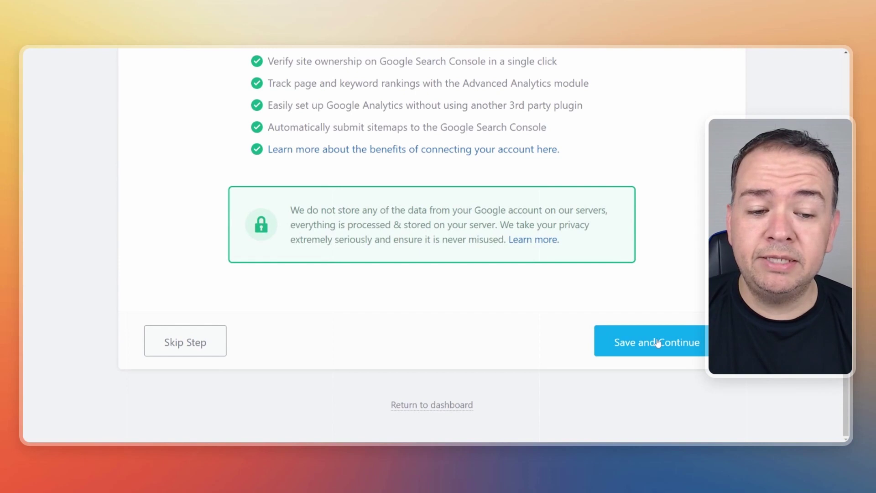
pyautogui.click(657, 343)
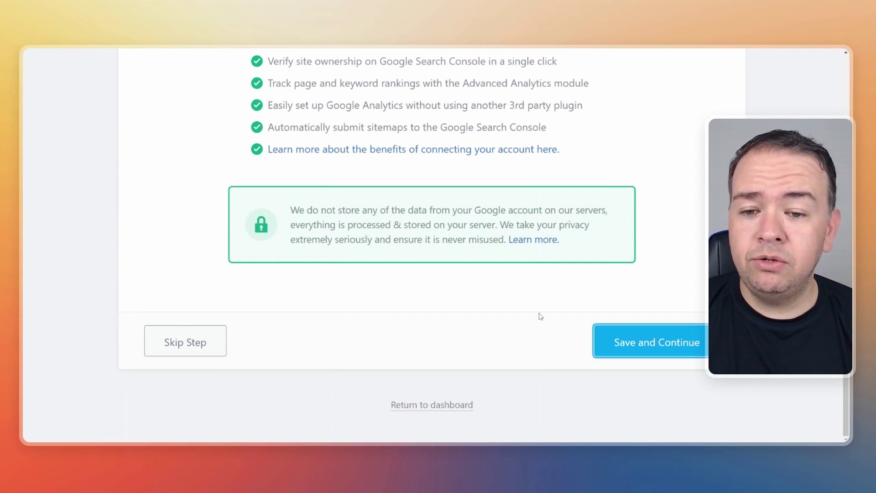
# Save the sitemap configuration with images, posts, pages, landing pages and categories included
pyautogui.scroll(-2, 450, 319)
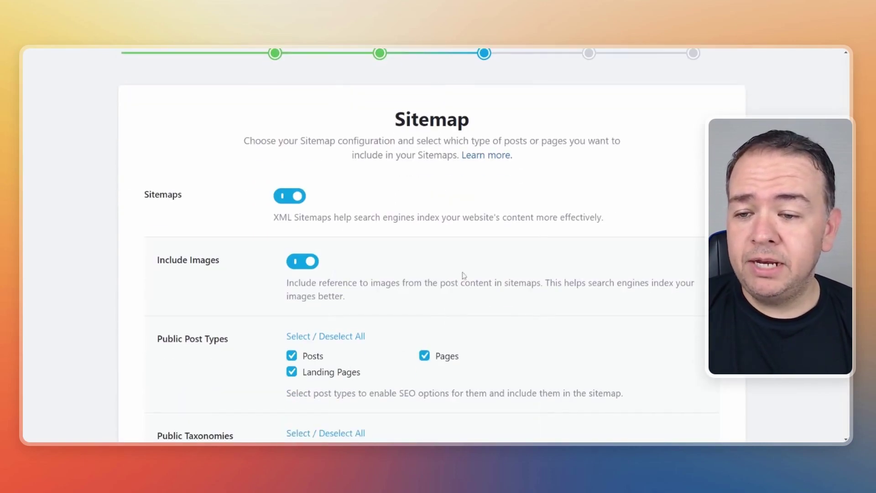
pyautogui.scroll(-3, 484, 269)
pyautogui.scroll(-1, 320, 141)
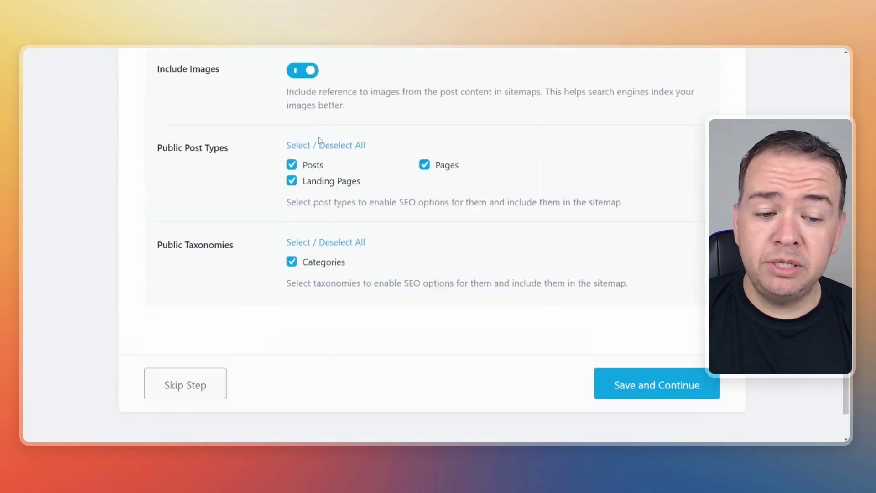
pyautogui.click(661, 351)
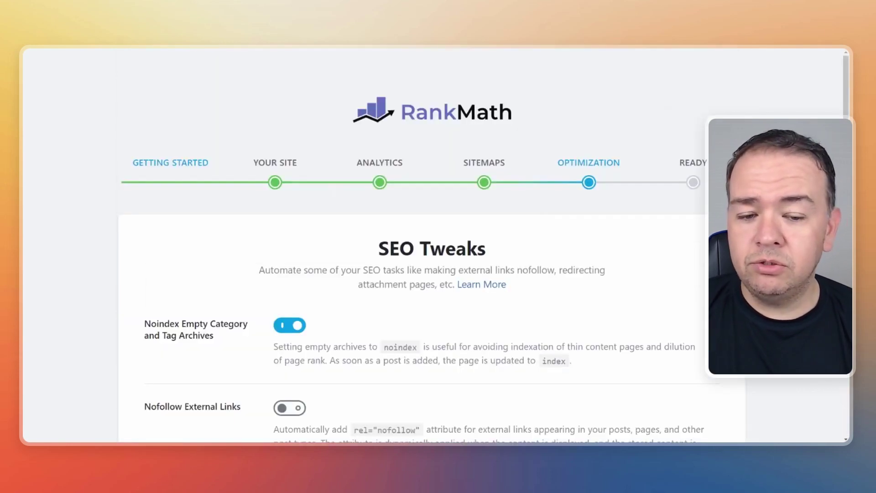
# Save the SEO tweaks with their default options and leave the finished wizard for the dashboard
pyautogui.scroll(-6, 657, 366)
pyautogui.click(618, 344)
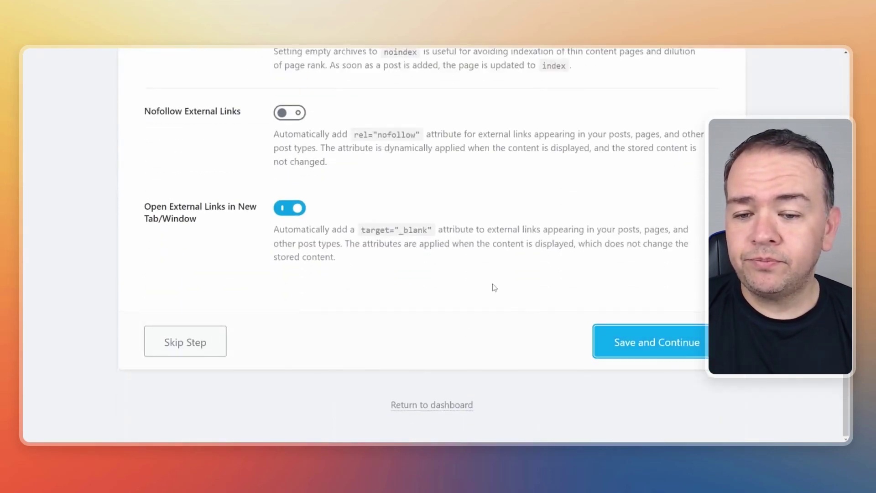
pyautogui.scroll(-4, 493, 286)
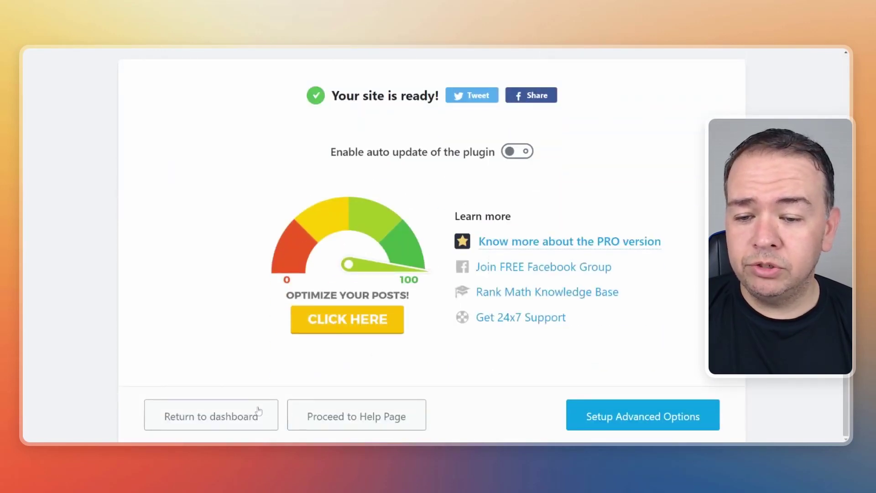
pyautogui.click(235, 415)
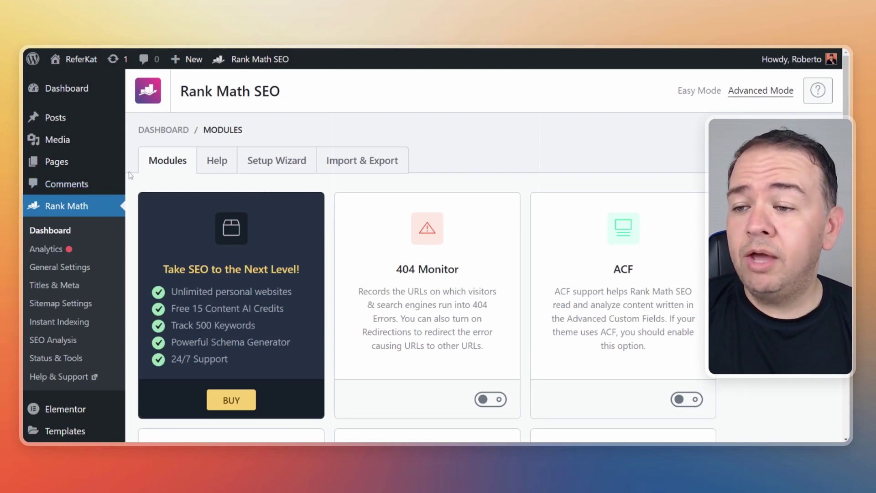
# Open the Home page for editing from the list of all pages
pyautogui.moveTo(62, 174)
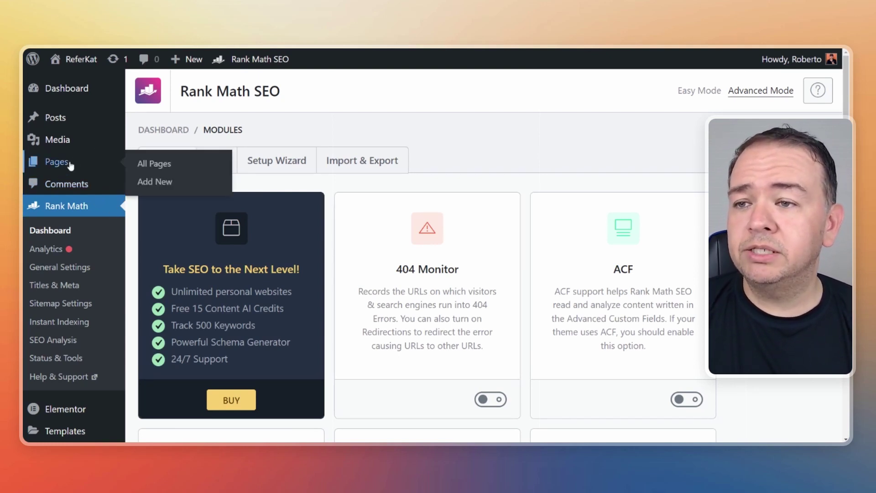
pyautogui.click(211, 164)
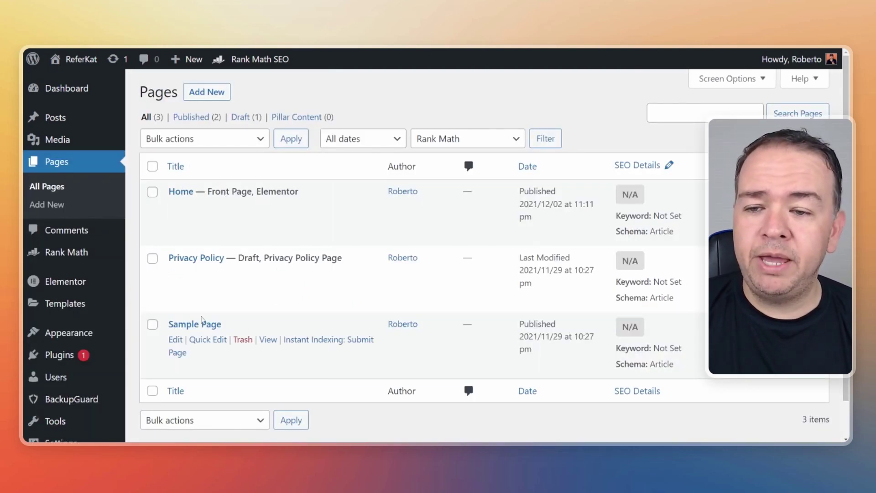
pyautogui.click(185, 193)
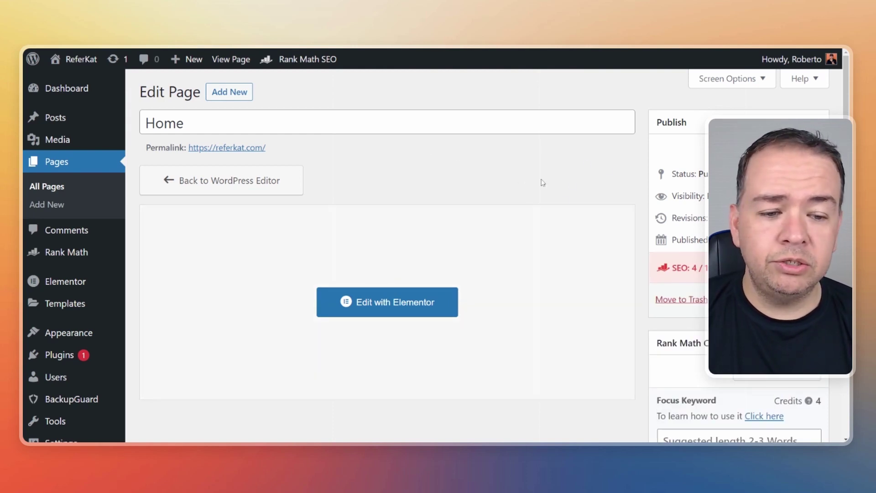
# Open the snippet editor in the Home page's Rank Math SEO section
pyautogui.scroll(-5, 569, 184)
pyautogui.scroll(-1, 569, 184)
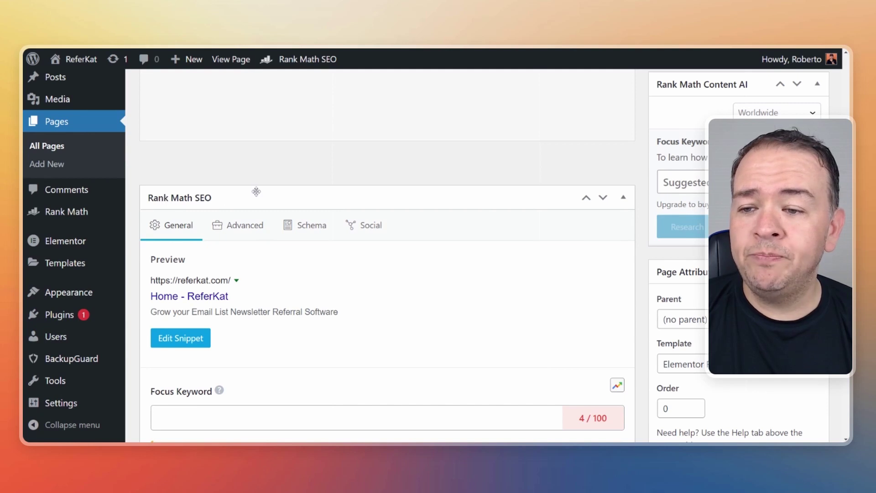
pyautogui.scroll(-2, 248, 191)
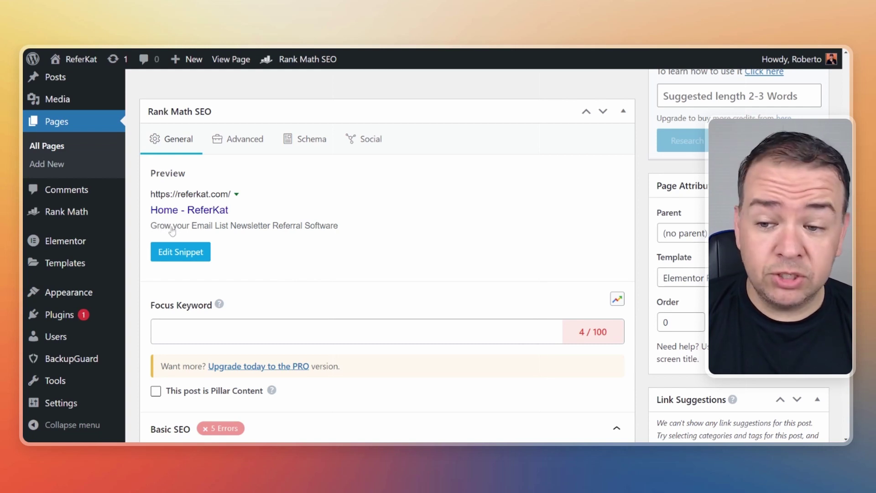
pyautogui.scroll(-1, 297, 227)
pyautogui.scroll(2, 297, 228)
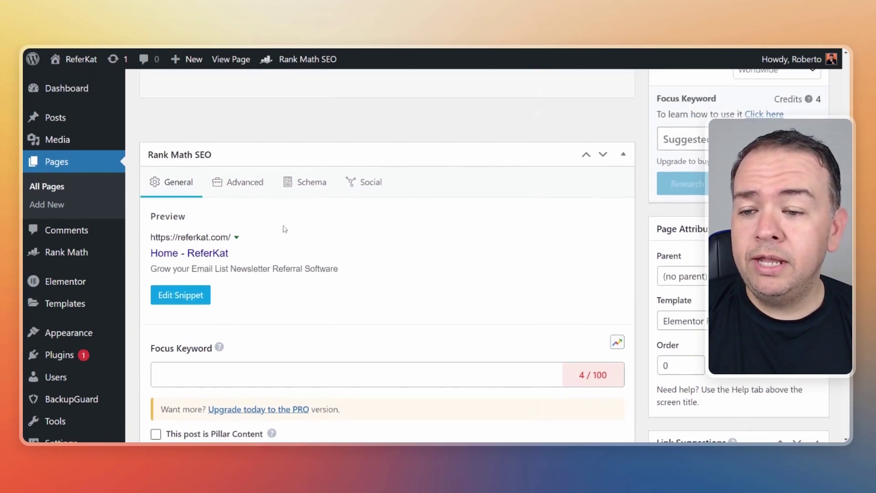
pyautogui.click(184, 302)
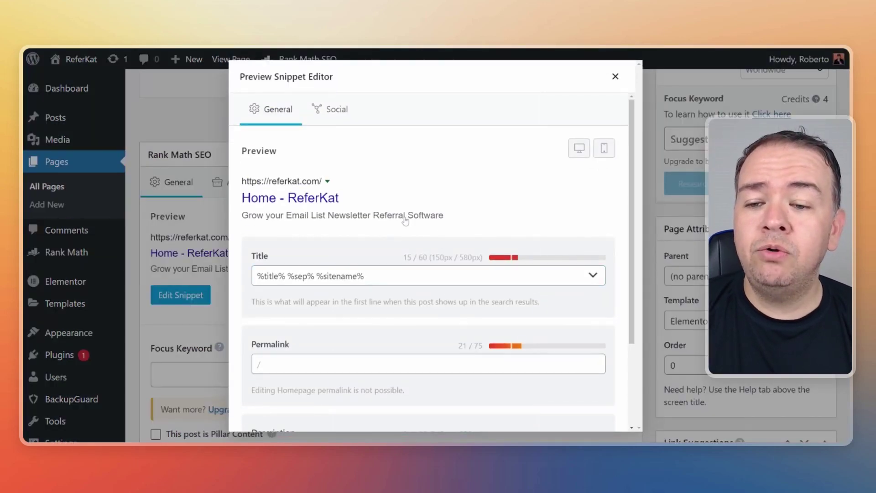
# Replace the snippet title's variables with "Email Newsletter Referral Software - ReferKat"
pyautogui.scroll(-2, 365, 273)
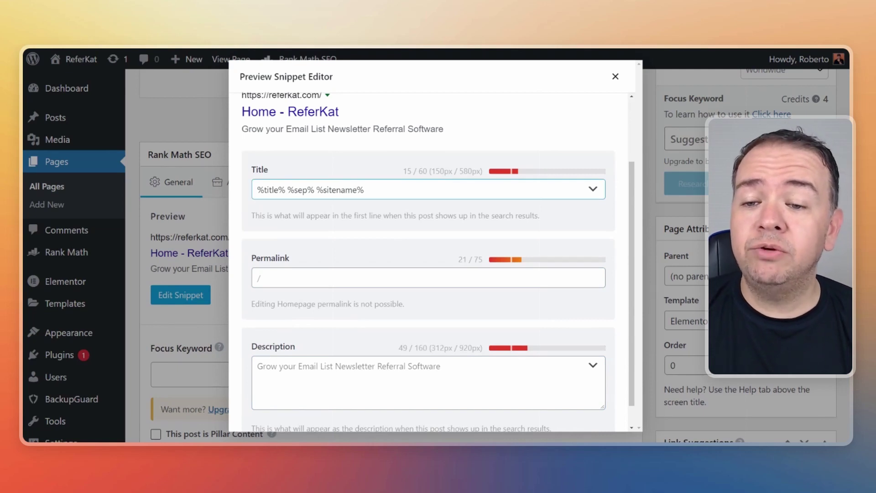
pyautogui.moveTo(364, 189)
pyautogui.mouseDown()
pyautogui.moveTo(257, 189)
pyautogui.moveTo(364, 189)
pyautogui.mouseUp()
pyautogui.click(364, 189)
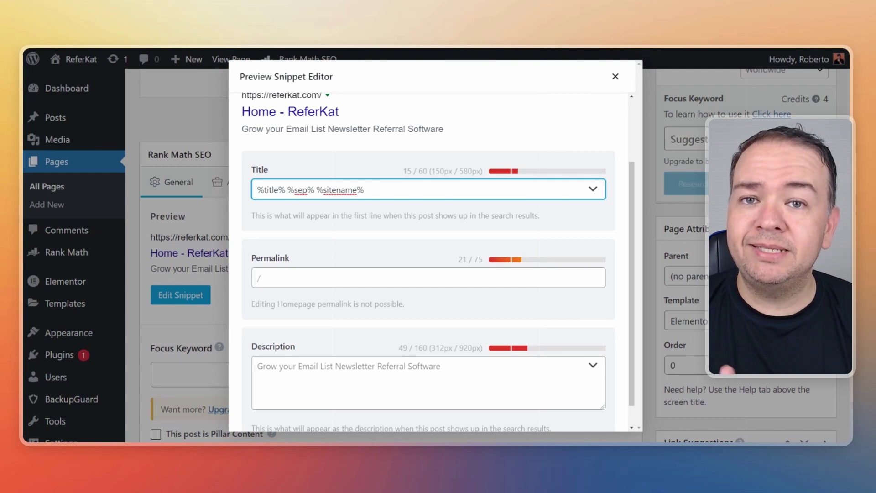
pyautogui.hotkey('ctrl', 'a')
pyautogui.press('BackSpace')
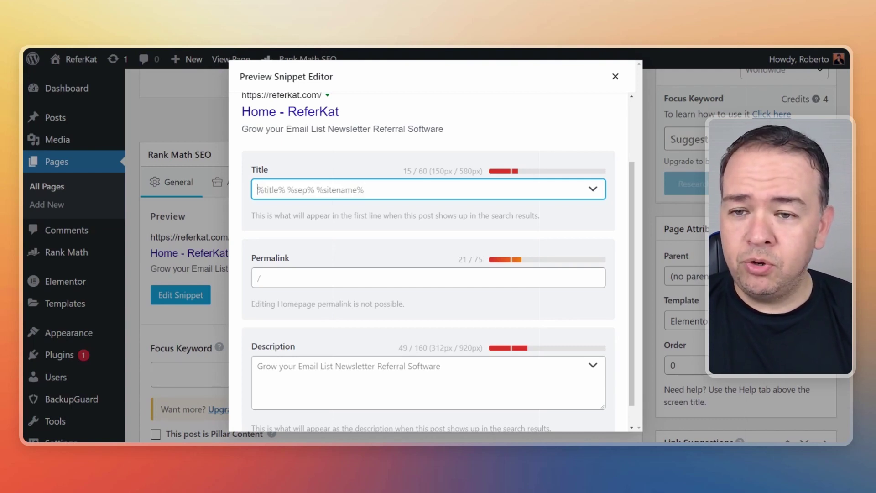
pyautogui.write('Email')
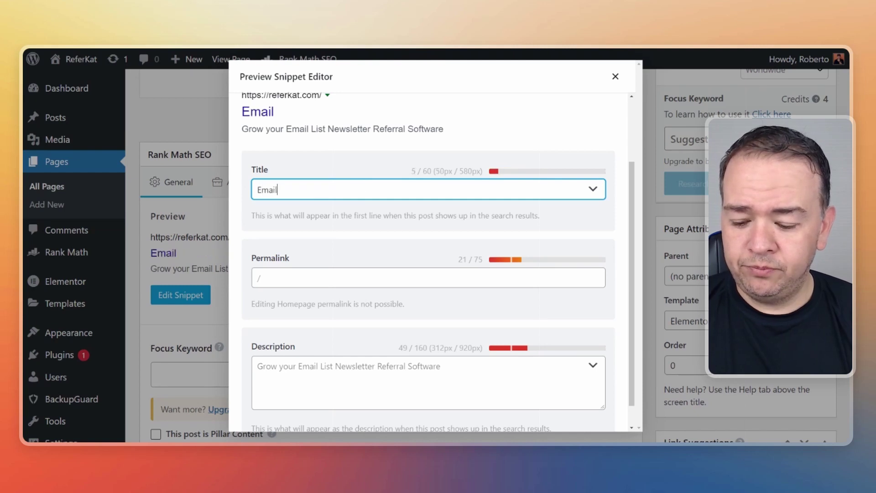
pyautogui.write(' Newsletter Referral Software - refer')
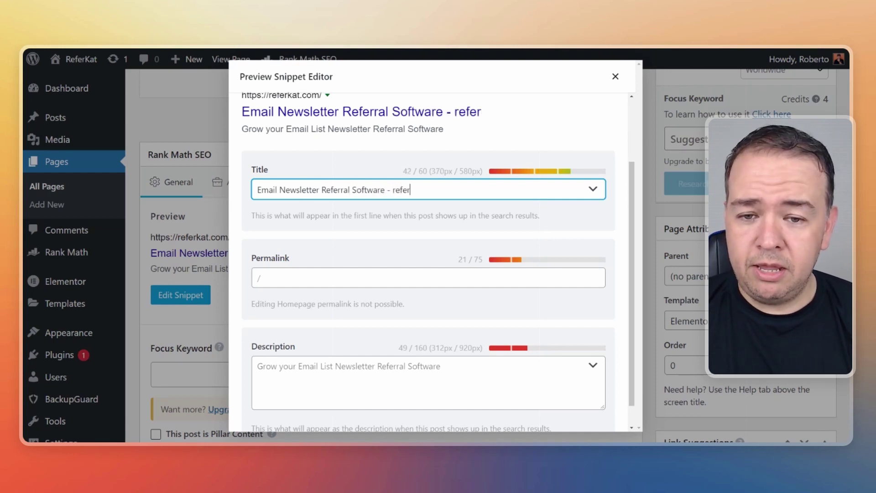
pyautogui.press('BackSpace')
pyautogui.press('BackSpace')
pyautogui.press('BackSpace')
pyautogui.press('BackSpace')
pyautogui.press('BackSpace')
pyautogui.write('ReferKat')
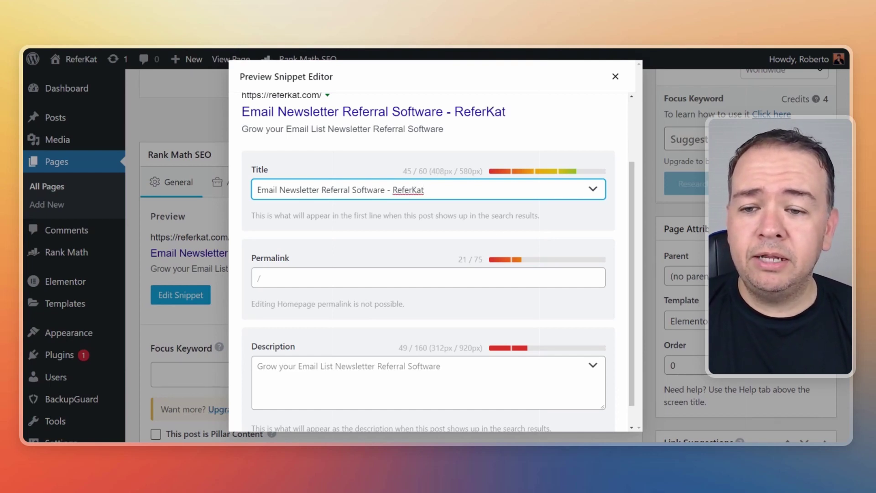
# Shorten the snippet title to "Newsletter Referral Software - ReferKat" and check its character and pixel length counters
pyautogui.moveTo(279, 189); pyautogui.dragTo(241, 191)
pyautogui.press('BackSpace')
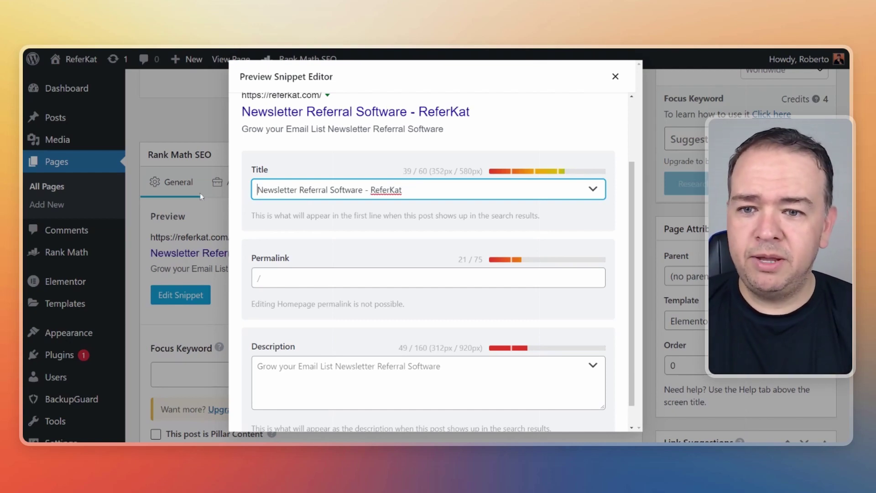
pyautogui.doubleClick(406, 172)
pyautogui.moveTo(419, 171); pyautogui.dragTo(480, 171)
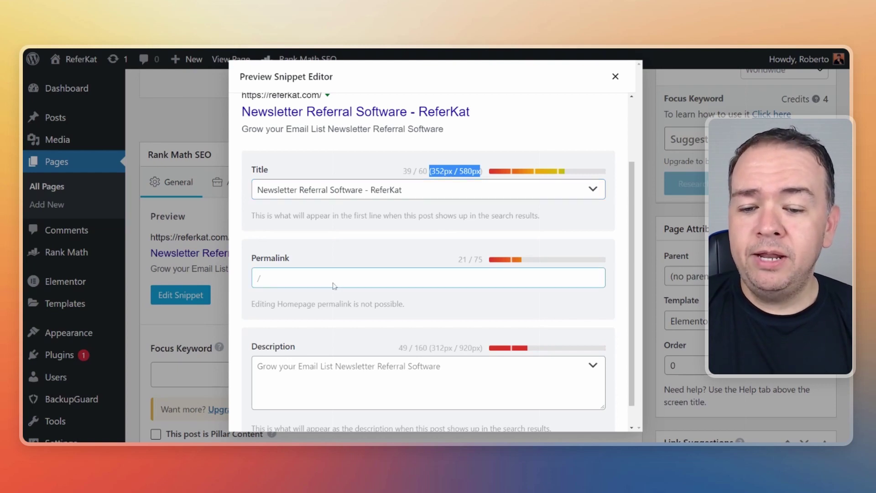
# Begin the snippet description with "Grow your email list newsletter with proven tactics and strategies."
pyautogui.scroll(-1, 333, 286)
pyautogui.click(332, 357)
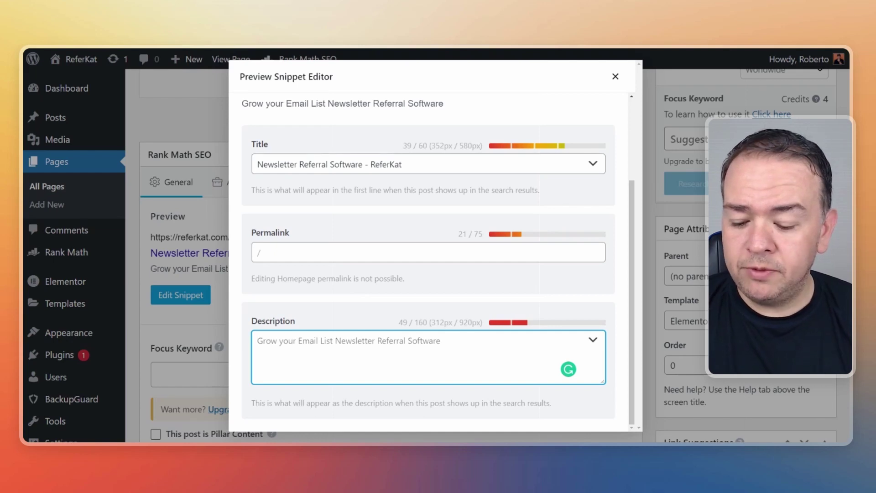
pyautogui.write('Grow your email listnewslet')
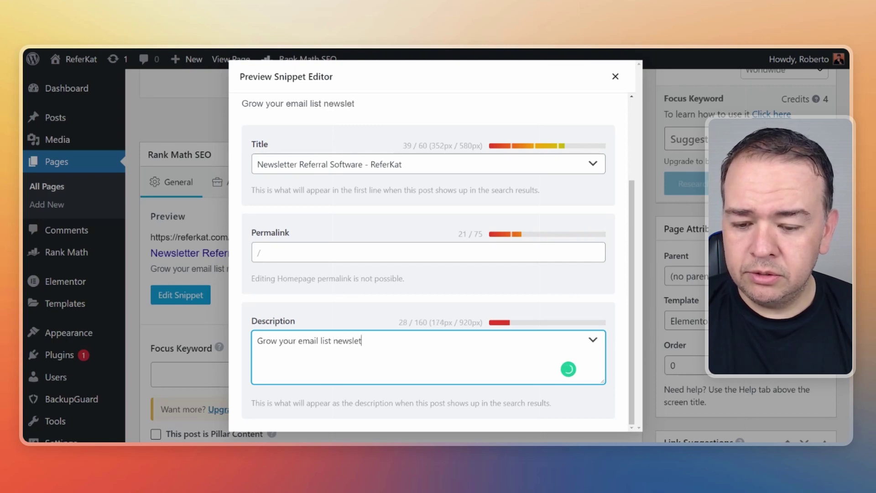
pyautogui.write('ter with ')
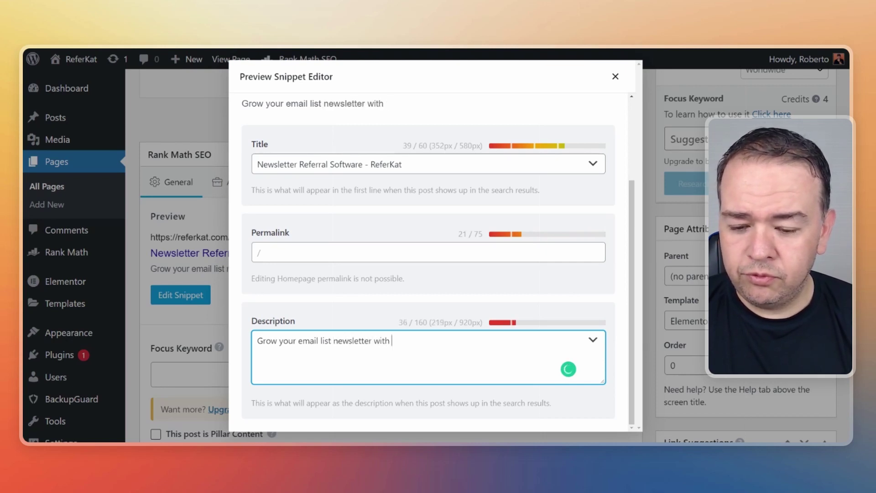
pyautogui.write('proven ta')
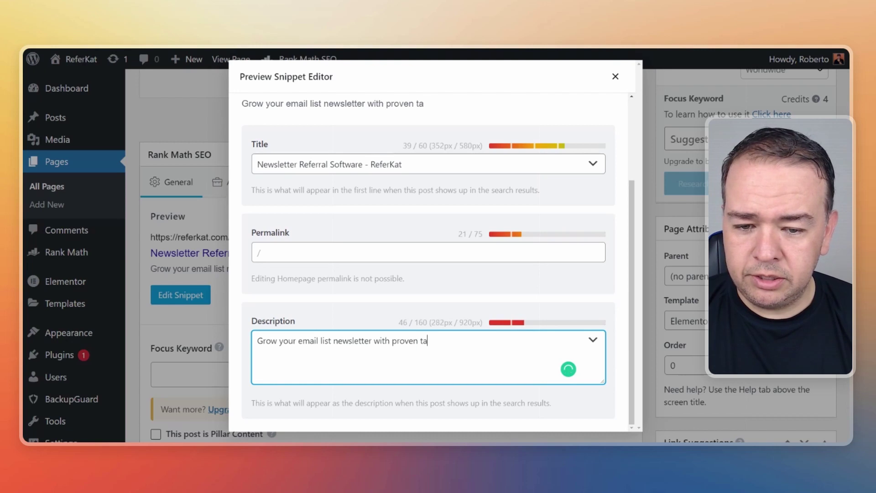
pyautogui.write('ctitscs and s')
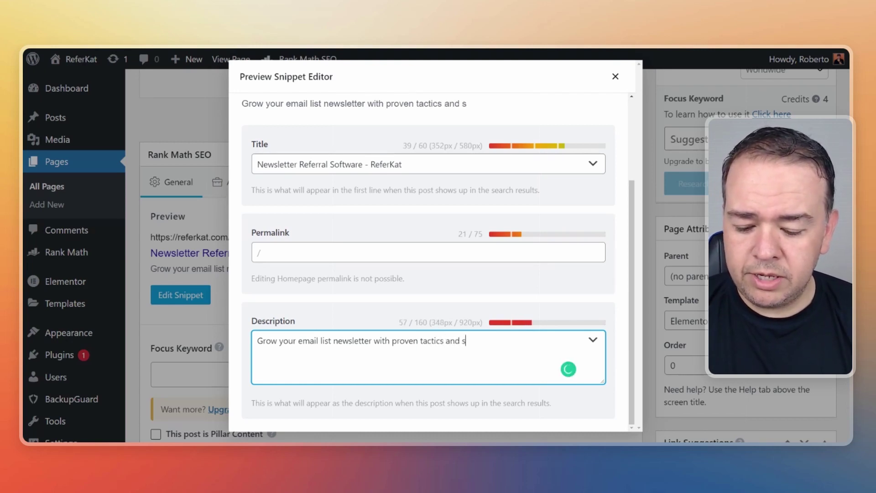
pyautogui.write('trategies. Tr')
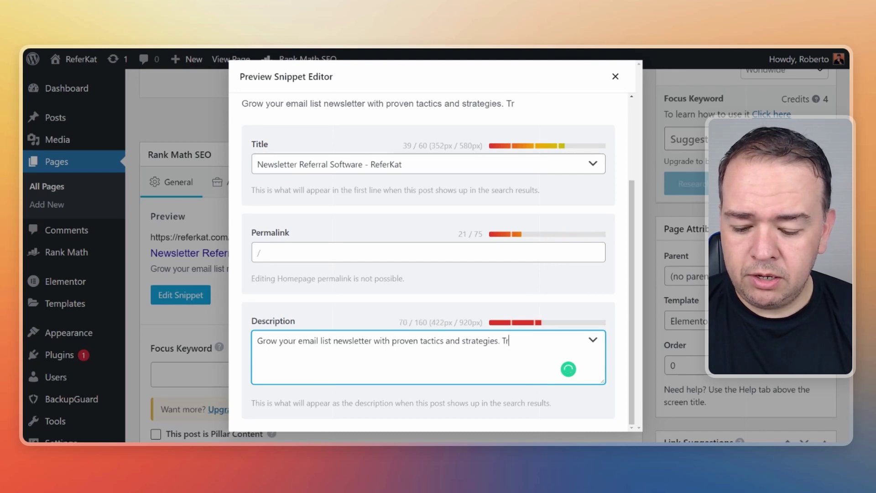
# Finish the snippet description with the call to action "Try our Free 14 day trial."
pyautogui.write('y our FRee')
pyautogui.press('BackSpace')
pyautogui.press('BackSpace')
pyautogui.press('BackSpace')
pyautogui.write('r')
pyautogui.write('ee')
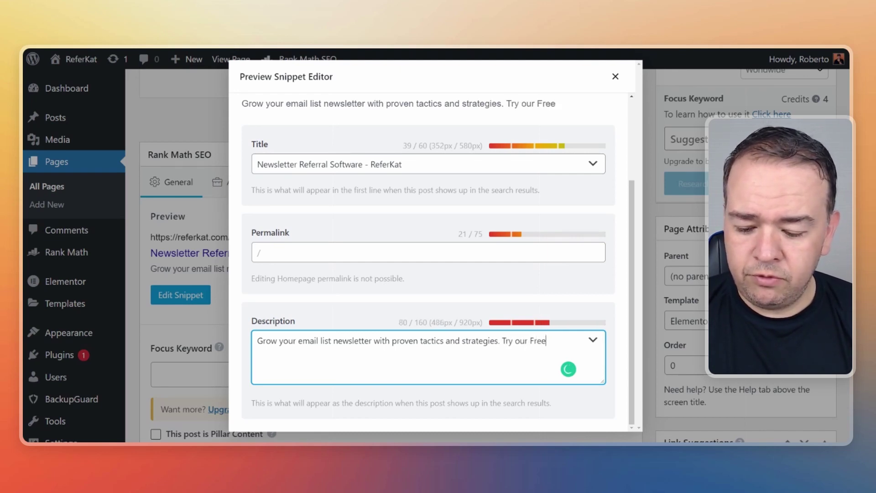
pyautogui.write(' 14 day rti')
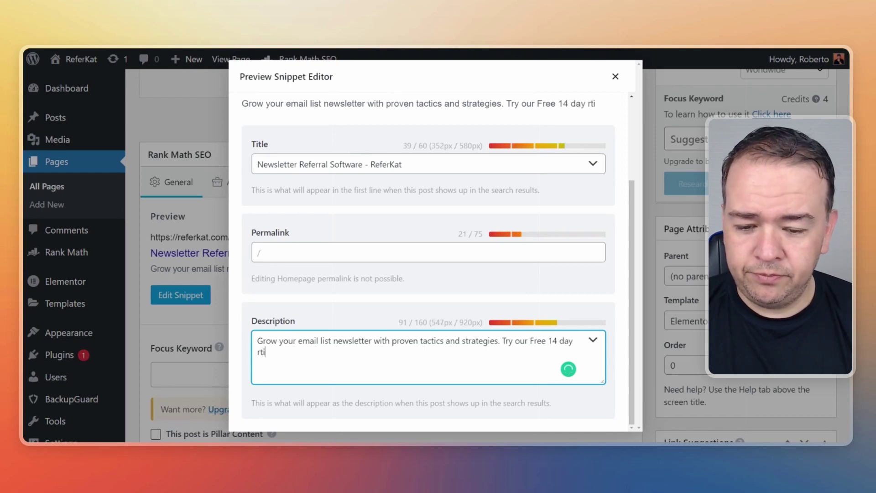
pyautogui.press('BackSpace')
pyautogui.press('BackSpace')
pyautogui.press('BackSpace')
pyautogui.write('trial.')
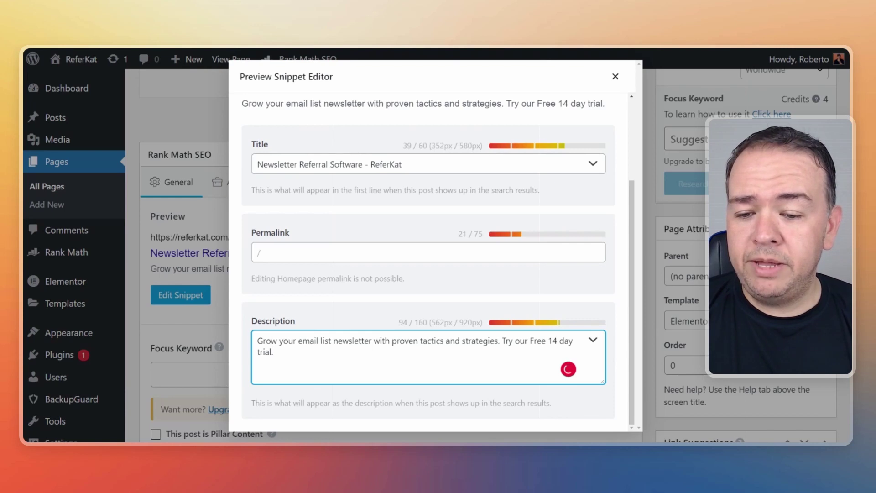
# Review the wording of the snippet description, close the snippet editor and check the search preview on the page
pyautogui.hotkey('ctrl', 'shift', 'Right')
pyautogui.hotkey('ctrl', 'shift', 'Right')
pyautogui.hotkey('ctrl', 'shift', 'Right')
pyautogui.hotkey('ctrl', 'shift', 'Right')
pyautogui.hotkey('ctrl', 'shift', 'Right')
pyautogui.hotkey('ctrl', 'shift', 'Right')
pyautogui.hotkey('ctrl', 'shift', 'Right')
pyautogui.hotkey('ctrl', 'shift', 'Right')
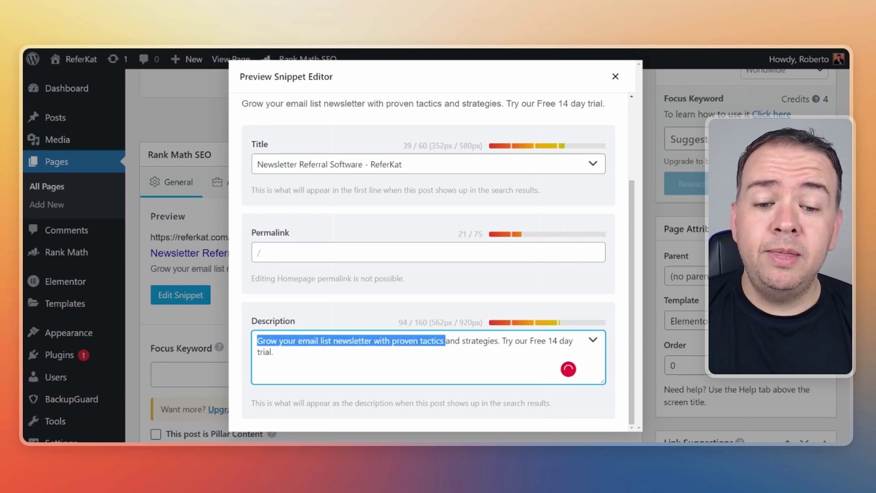
pyautogui.moveTo(502, 341); pyautogui.dragTo(525, 341)
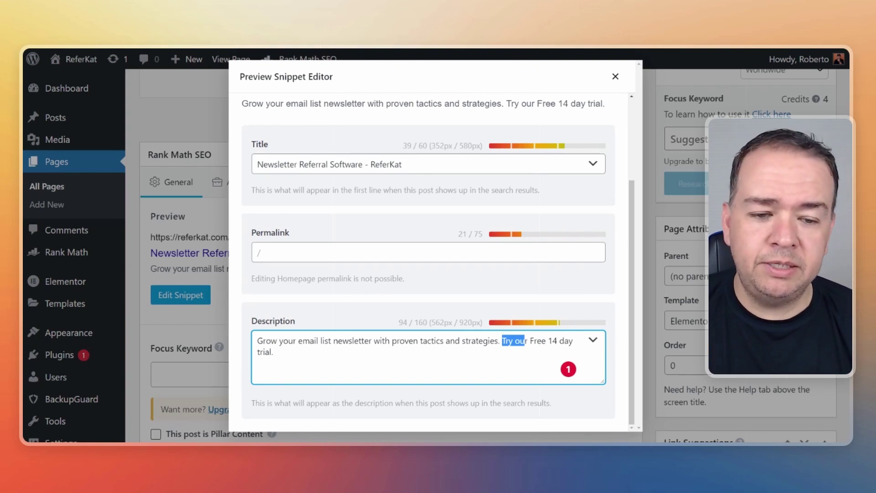
pyautogui.scroll(3, 613, 289)
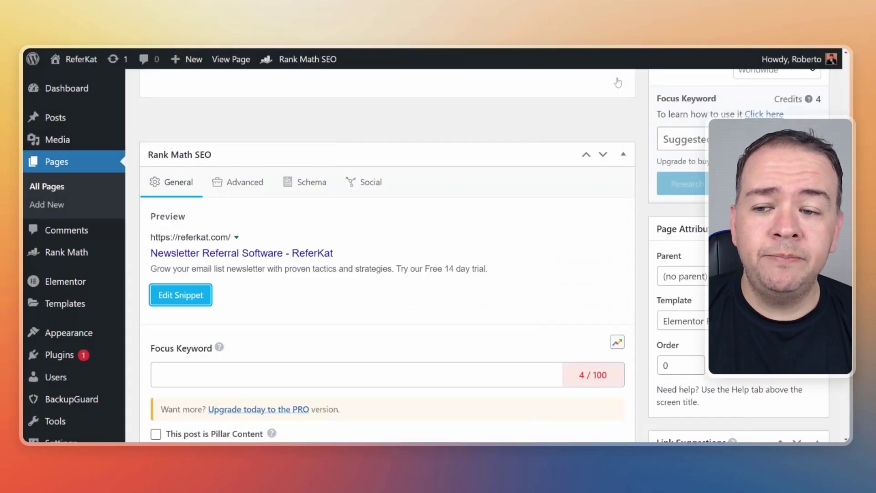
pyautogui.click(615, 76)
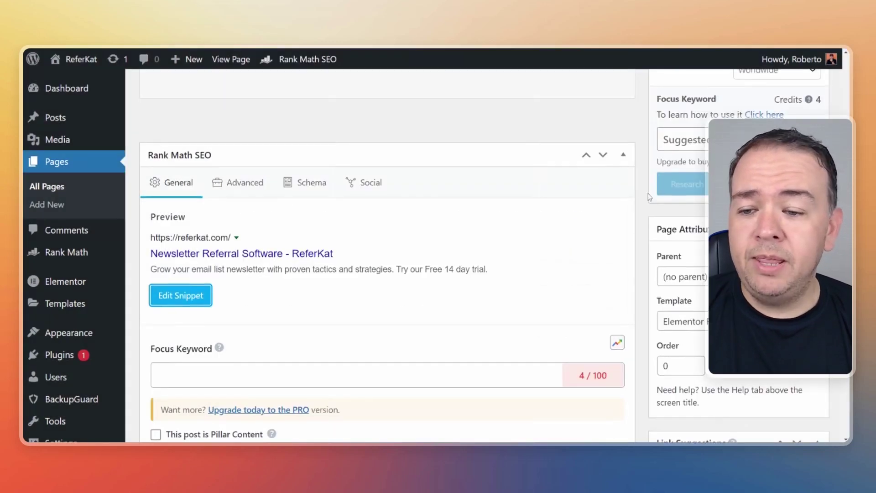
pyautogui.scroll(-3, 410, 245)
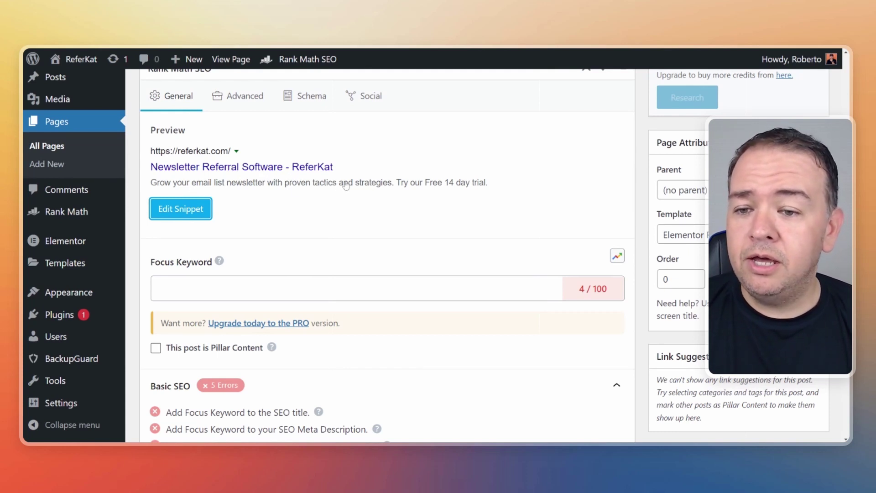
pyautogui.scroll(2, 504, 198)
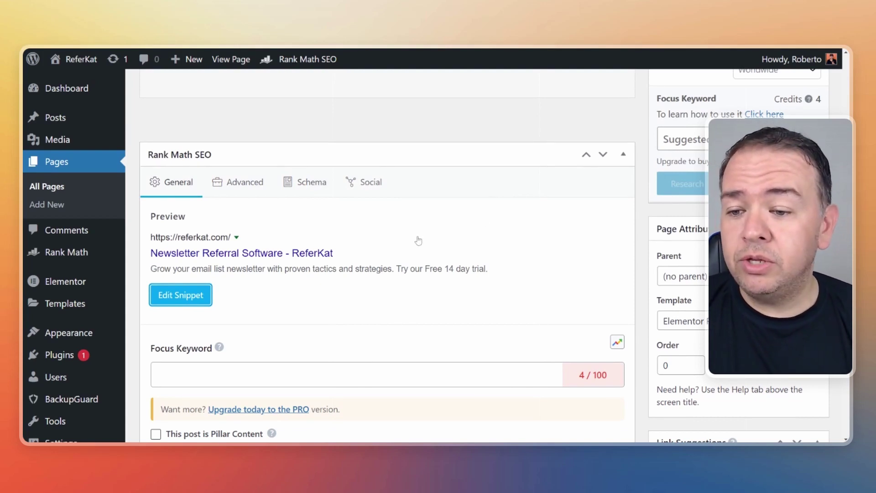
# Reopen the snippet editor and examine its social sharing settings, including the Facebook preview, image, title and description
pyautogui.click(175, 301)
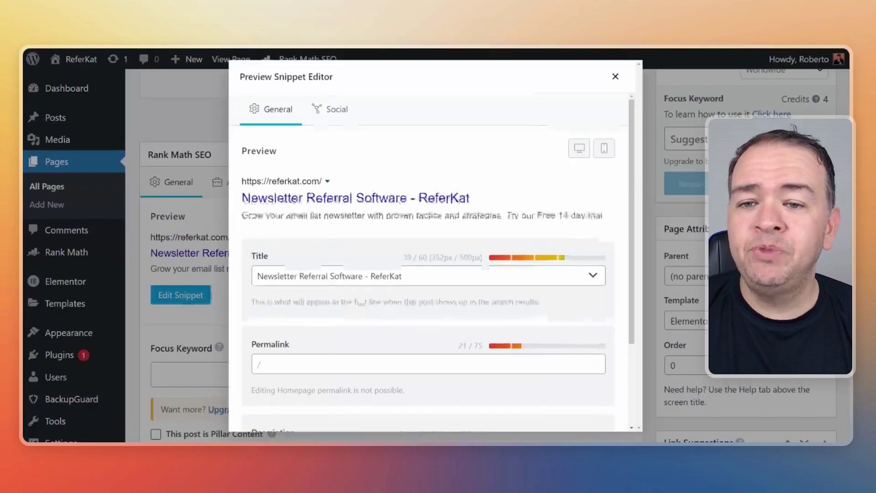
pyautogui.click(334, 115)
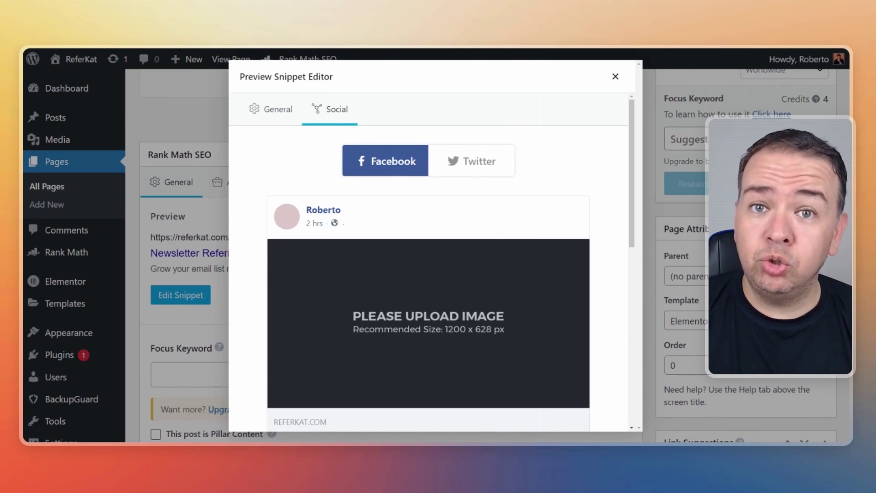
pyautogui.scroll(-10, 322, 239)
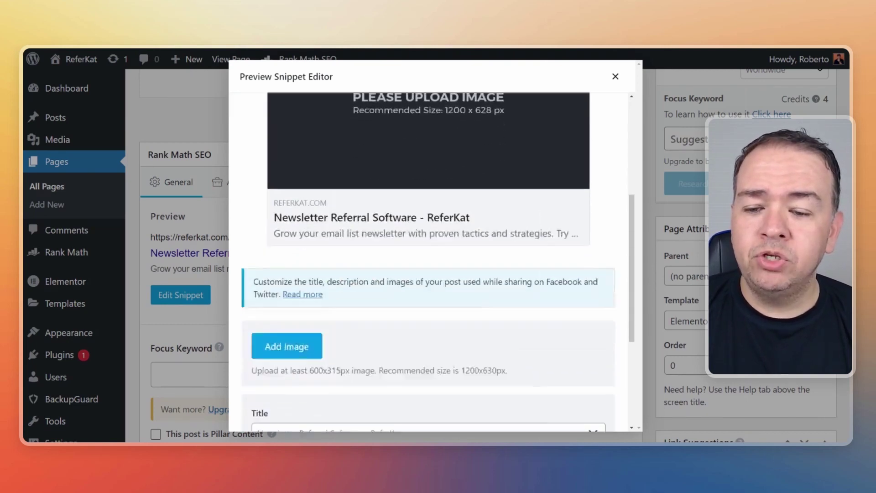
pyautogui.scroll(-1, 313, 232)
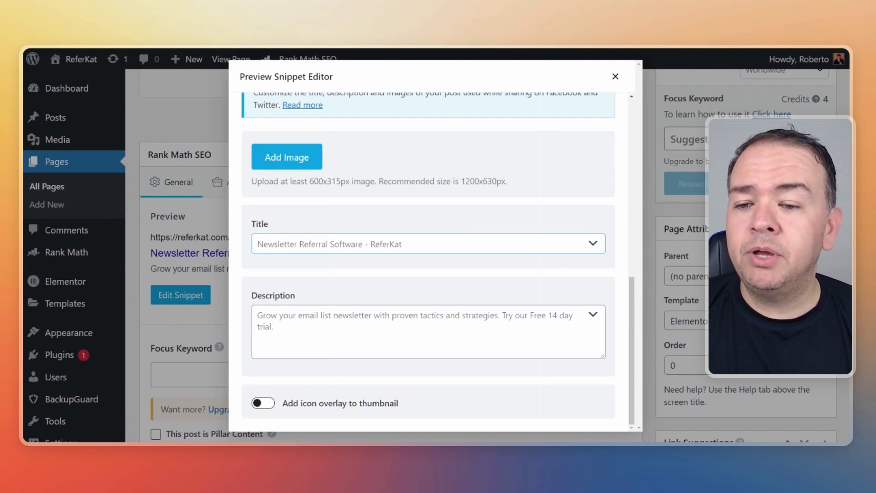
pyautogui.click(314, 244)
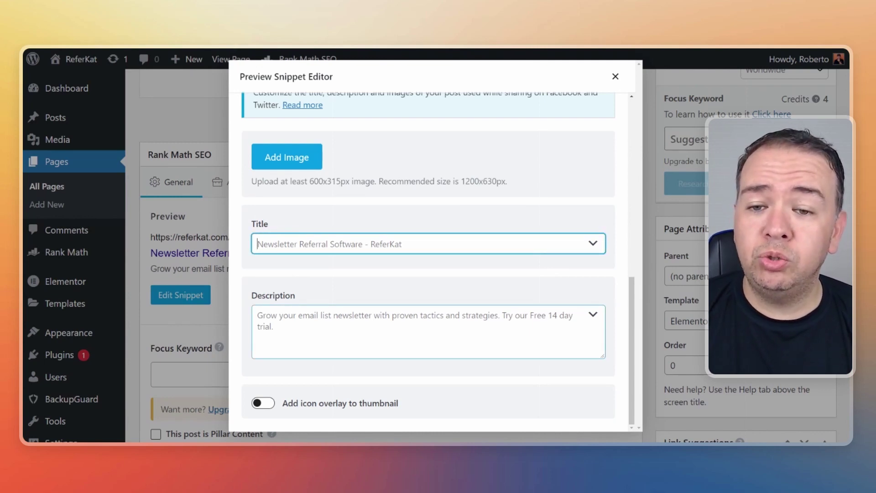
pyautogui.scroll(7, 281, 241)
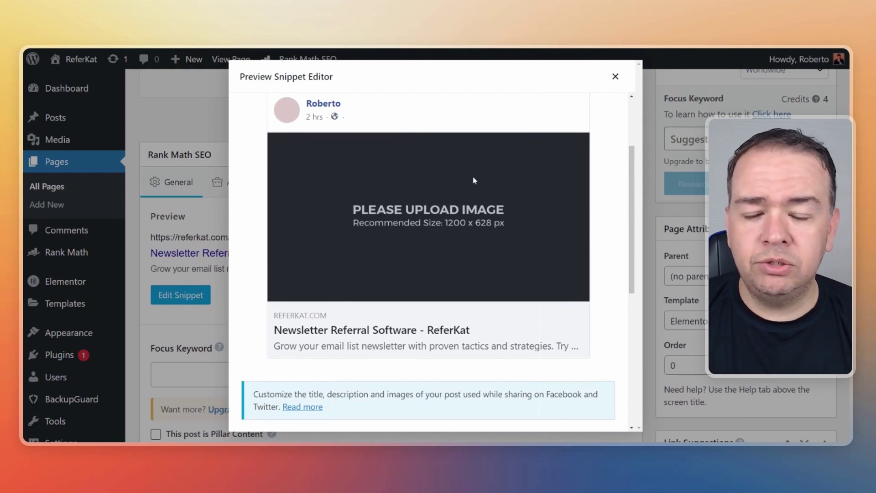
pyautogui.scroll(5, 450, 178)
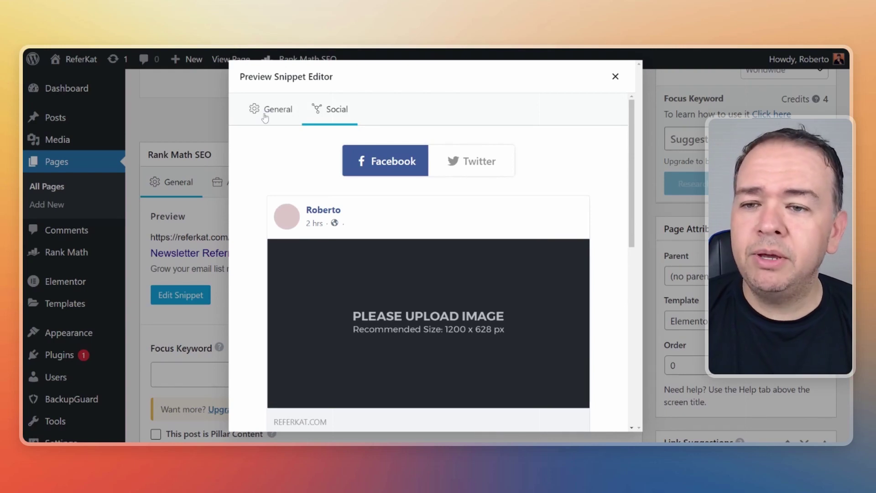
# Recheck the general snippet title and description, and close the snippet editor
pyautogui.click(265, 115)
pyautogui.scroll(-1, 381, 261)
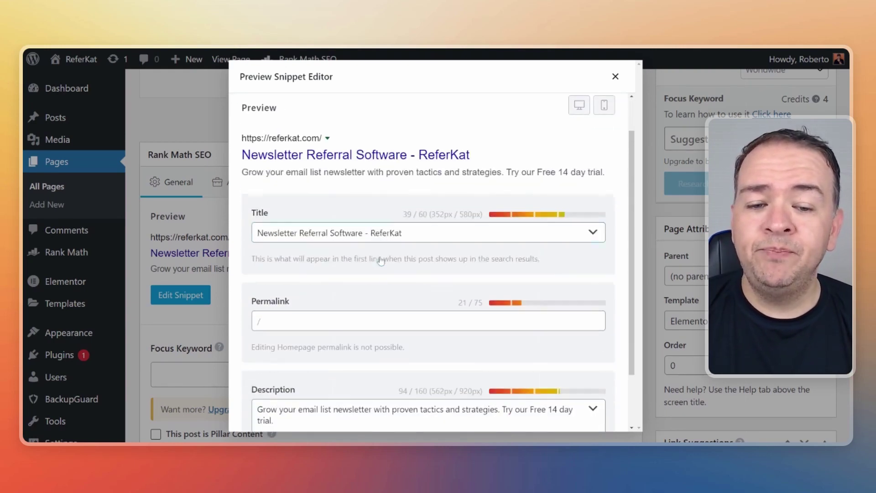
pyautogui.scroll(-2, 381, 261)
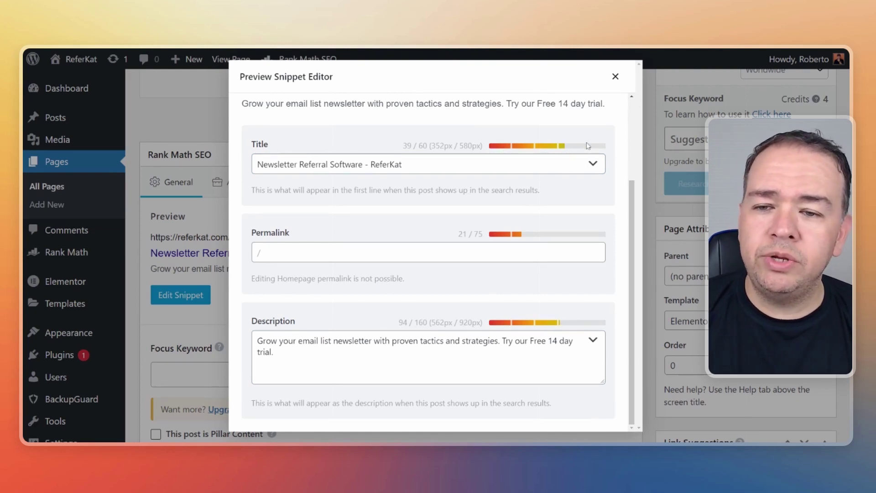
pyautogui.click(411, 165)
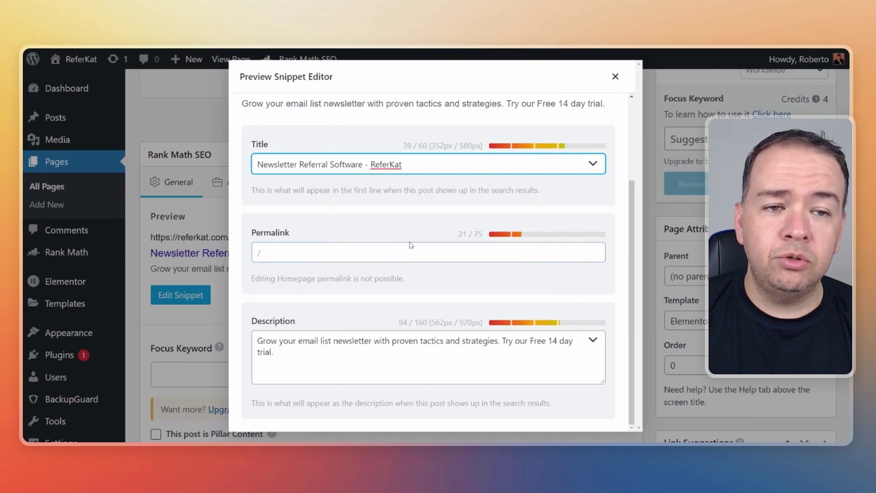
pyautogui.click(616, 77)
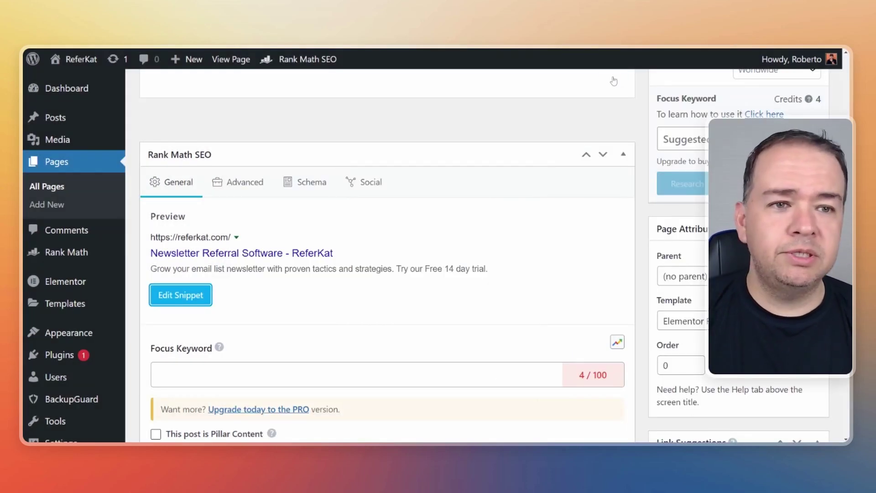